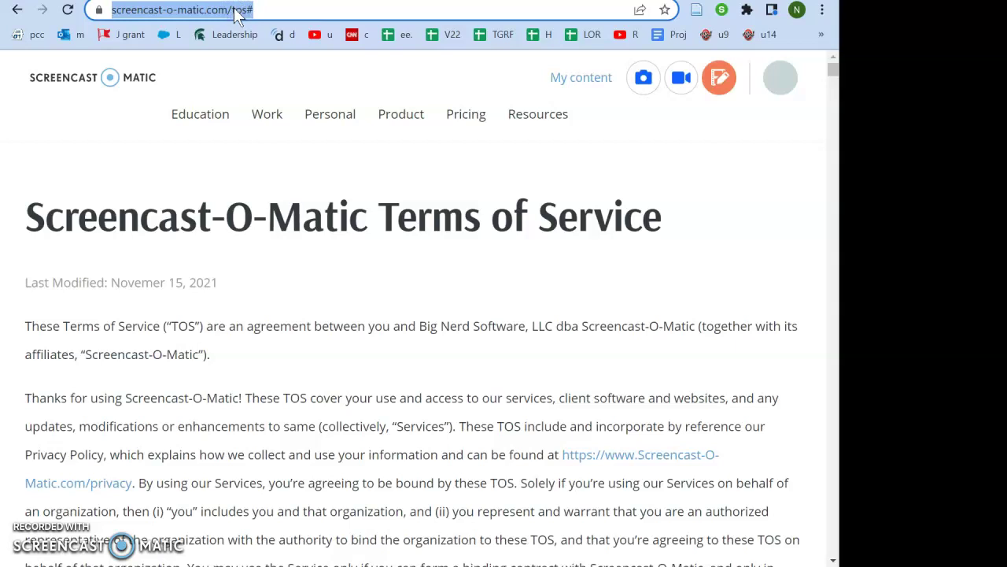
Switch to the already open spreadsheet "Translate into Arabic and Spanish 2022".
{"action": "type", "text": "sh"}
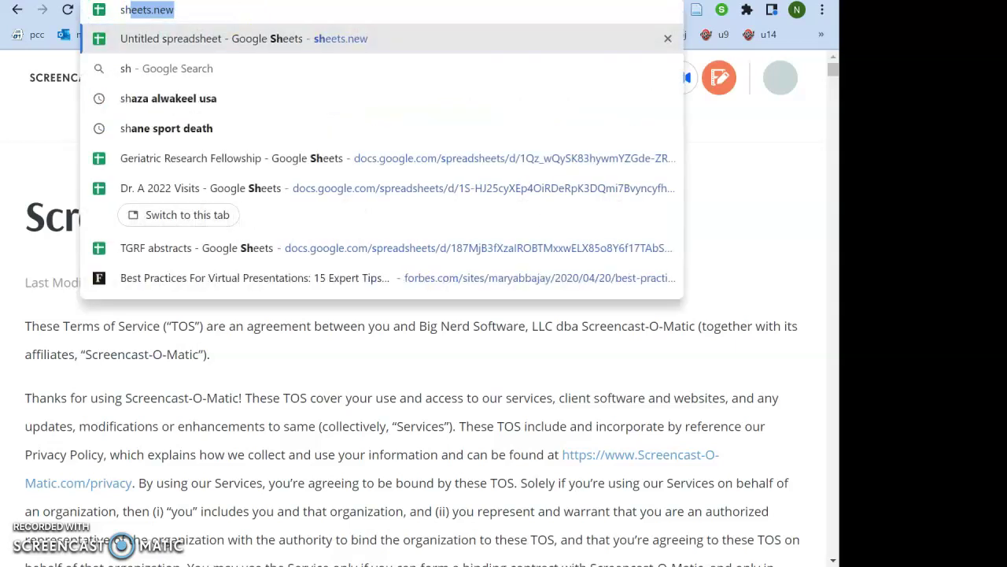
{"action": "type", "text": "e"}
{"action": "left_click", "coordinate": [197, 0]}
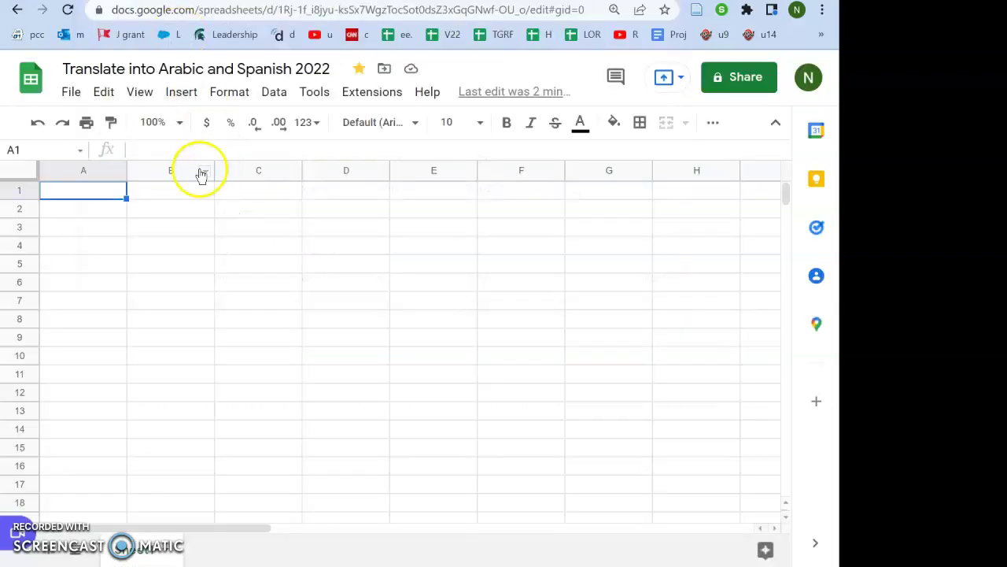
{"action": "left_click", "coordinate": [97, 69]}
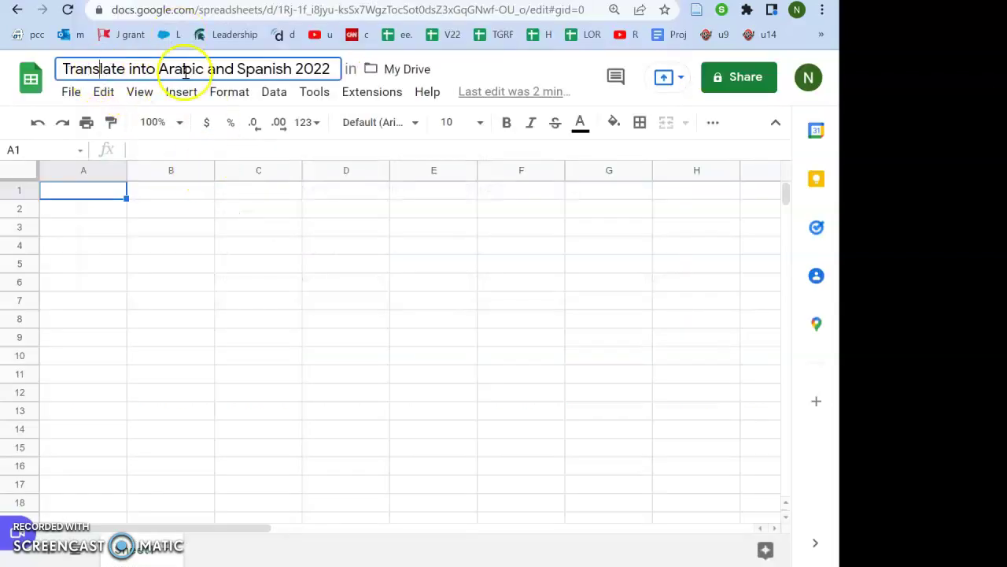
{"action": "left_click", "coordinate": [225, 250]}
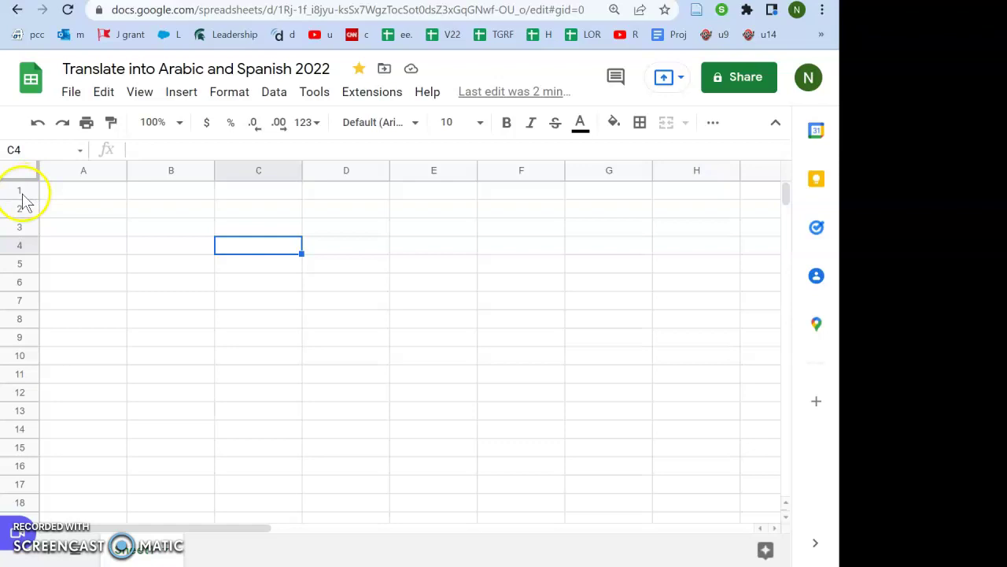
{"action": "left_click", "coordinate": [86, 193]}
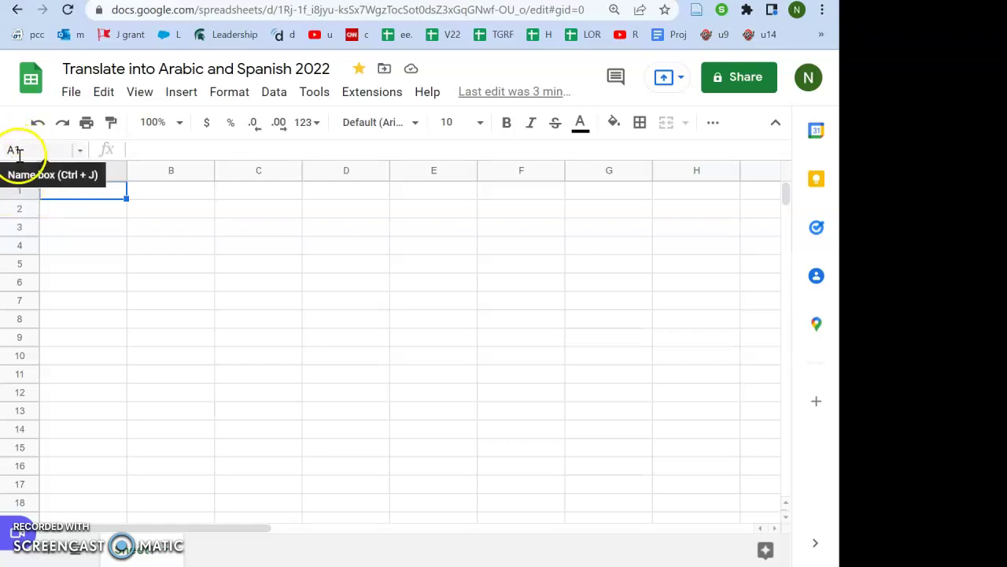
{"action": "left_click", "coordinate": [148, 193]}
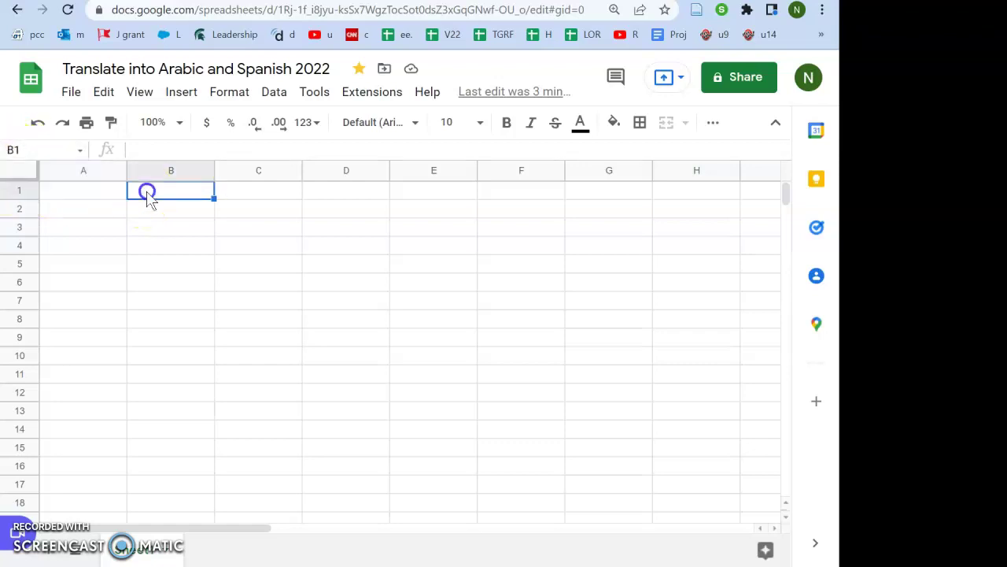
{"action": "left_click", "coordinate": [230, 190]}
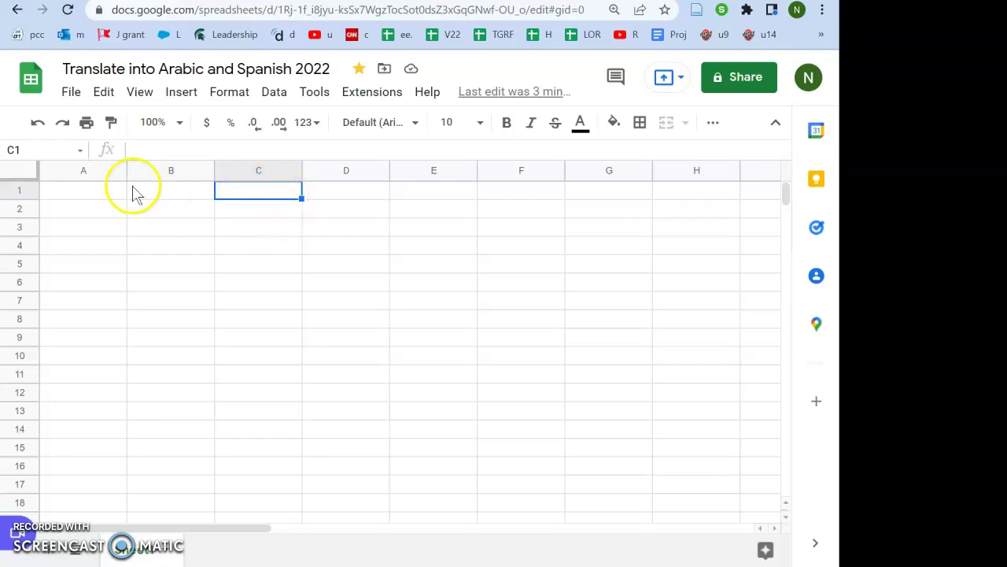
{"action": "left_click", "coordinate": [99, 196]}
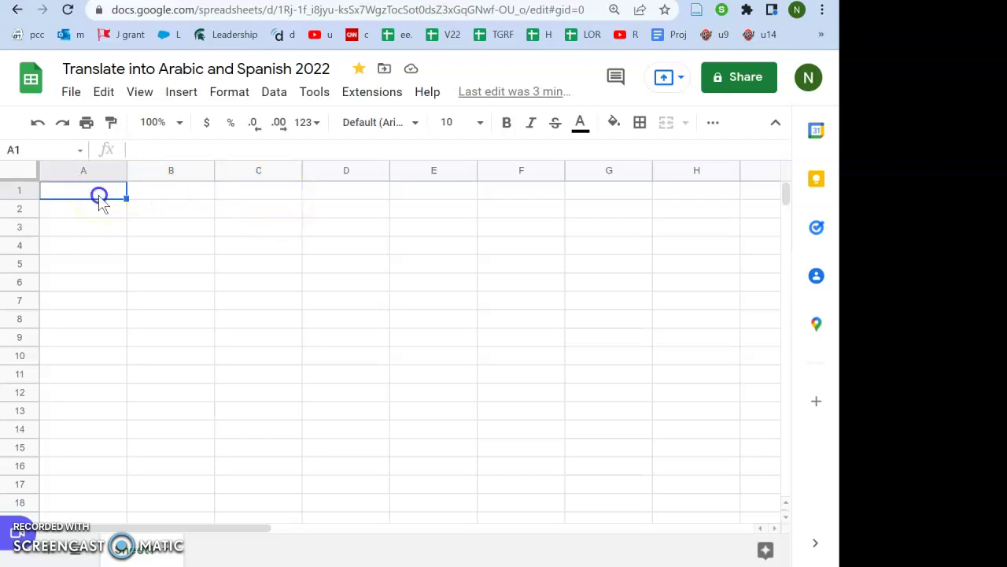
Redo the undone entries Colors, Red, Blue, Green and Yellow in A1:A5 and the heading Spanish in B1.
{"action": "left_click", "coordinate": [61, 123]}
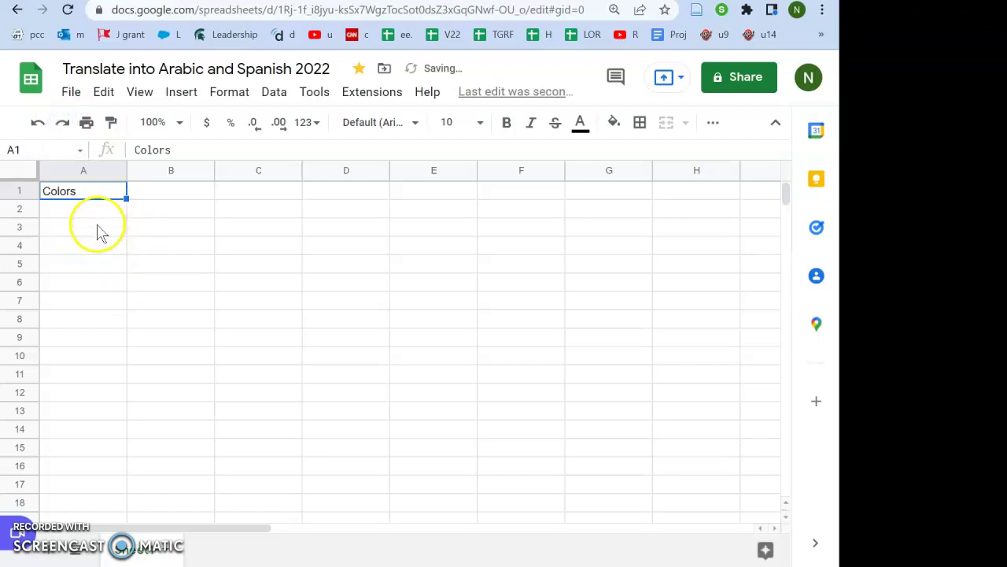
{"action": "left_click", "coordinate": [63, 124]}
{"action": "left_click", "coordinate": [63, 124]}
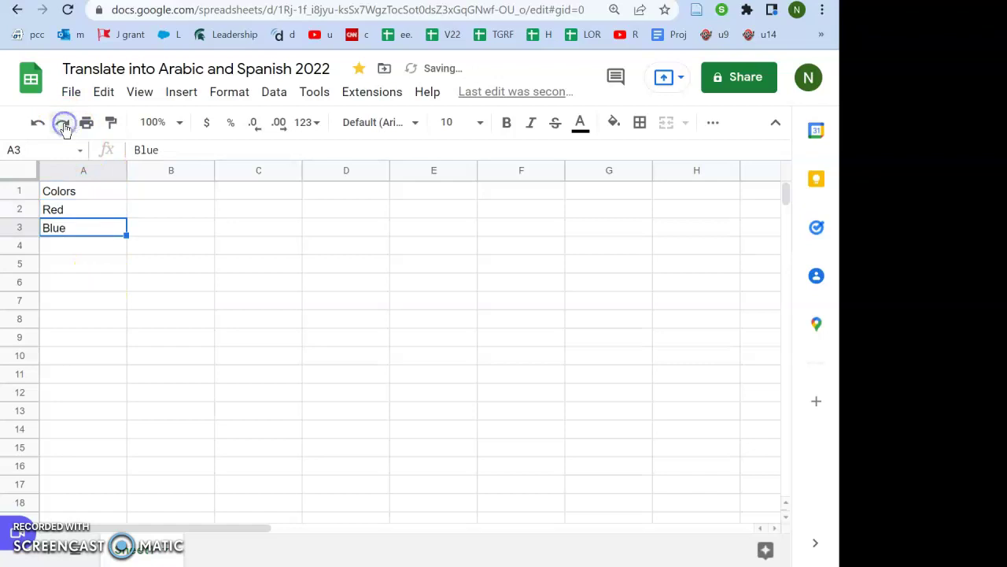
{"action": "left_click", "coordinate": [63, 124]}
{"action": "left_click", "coordinate": [63, 124]}
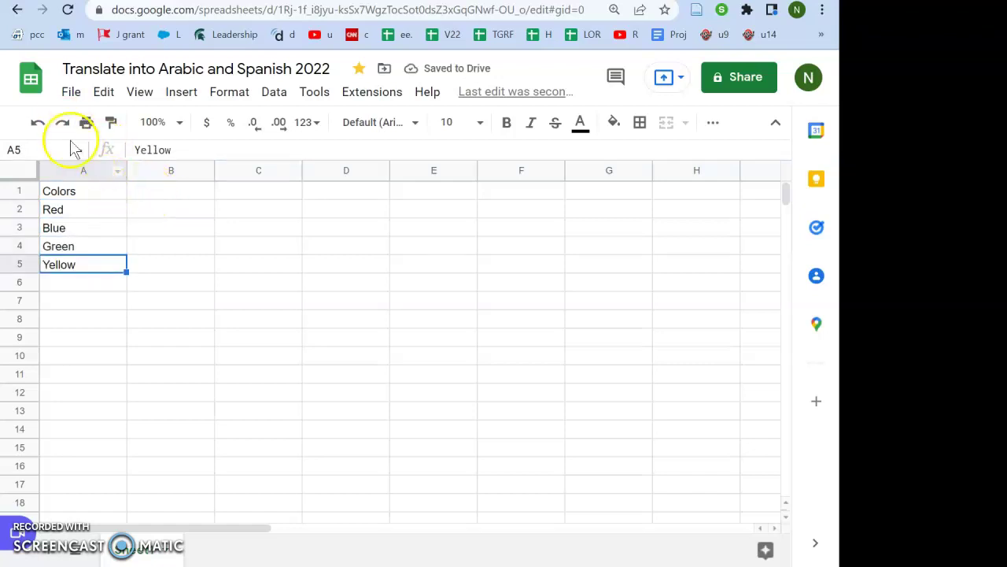
{"action": "left_click", "coordinate": [63, 124]}
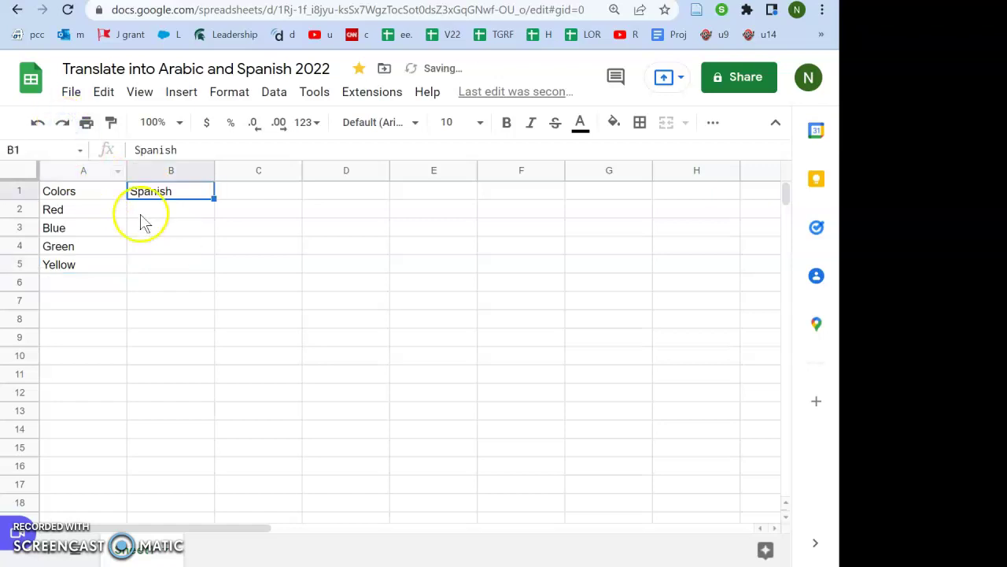
Redo the formula =GOOGLETRANSLATE(A2,En,ES) in B2 and go through its arguments.
{"action": "left_click", "coordinate": [63, 124]}
{"action": "left_click", "coordinate": [145, 151]}
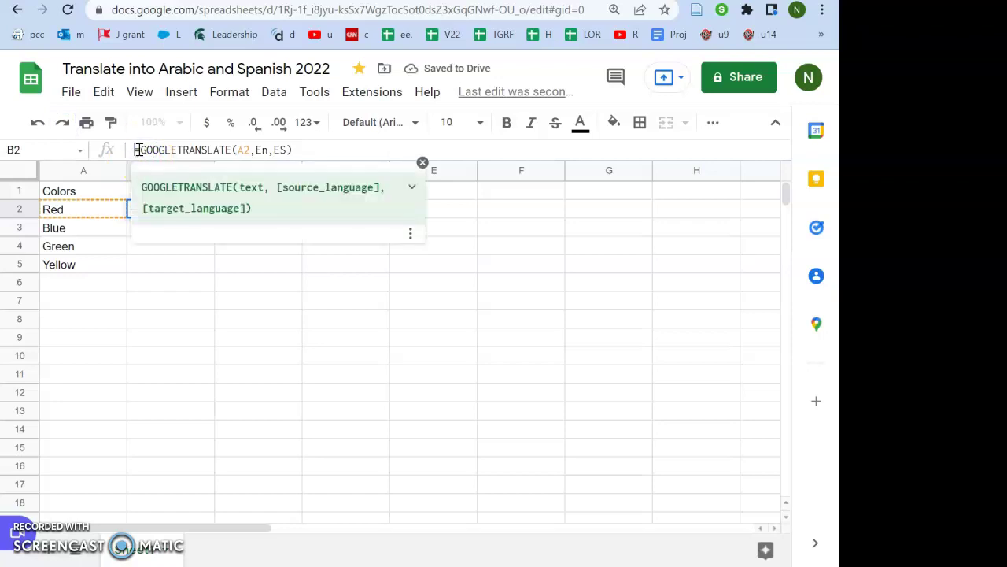
{"action": "left_click", "coordinate": [141, 150]}
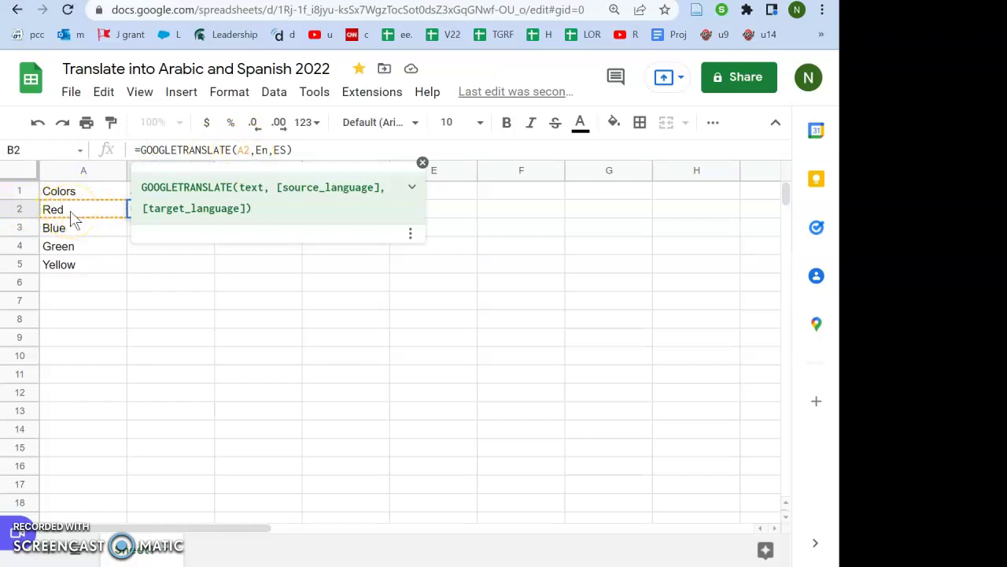
{"action": "left_click", "coordinate": [274, 149]}
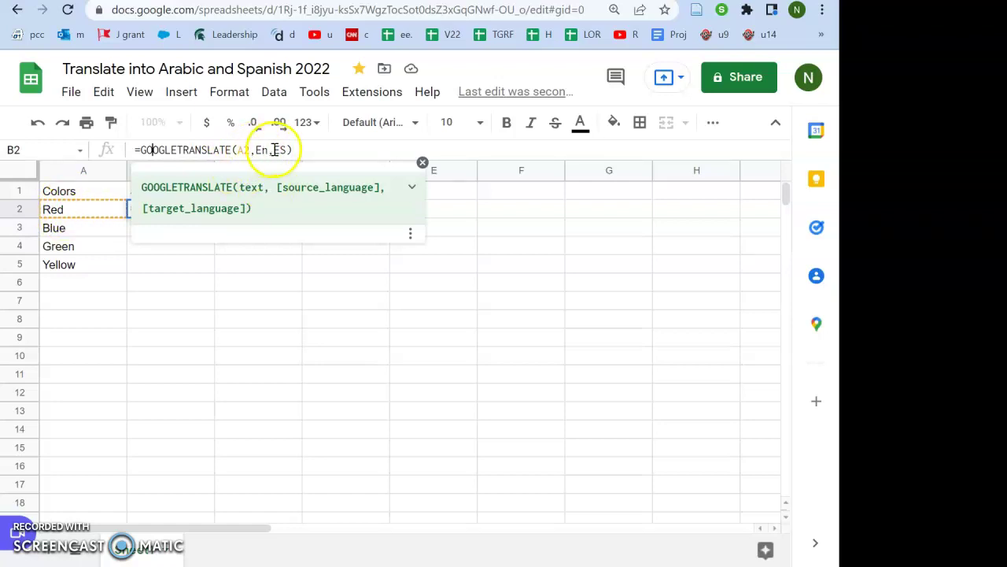
Redo the B2 correction that quotes the language codes: =GOOGLETRANSLATE(A2,"En","ES").
{"action": "left_click", "coordinate": [64, 126]}
{"action": "left_click", "coordinate": [140, 250]}
{"action": "left_click", "coordinate": [64, 126]}
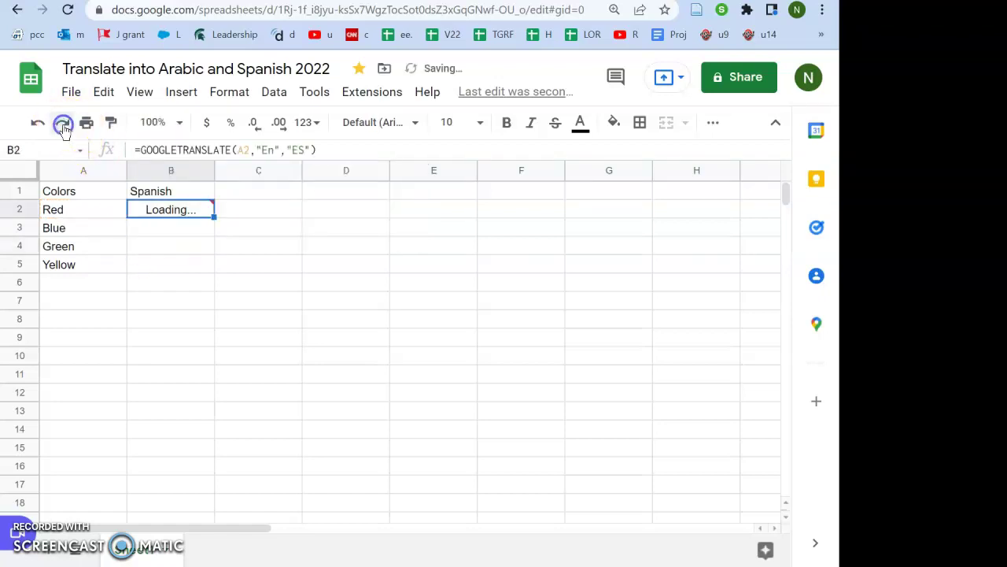
Redo the formula =GOOGLETRANSLATE(A3,"En","ES") in B3 and go through its source and target language codes.
{"action": "left_click", "coordinate": [64, 126]}
{"action": "left_click", "coordinate": [259, 150]}
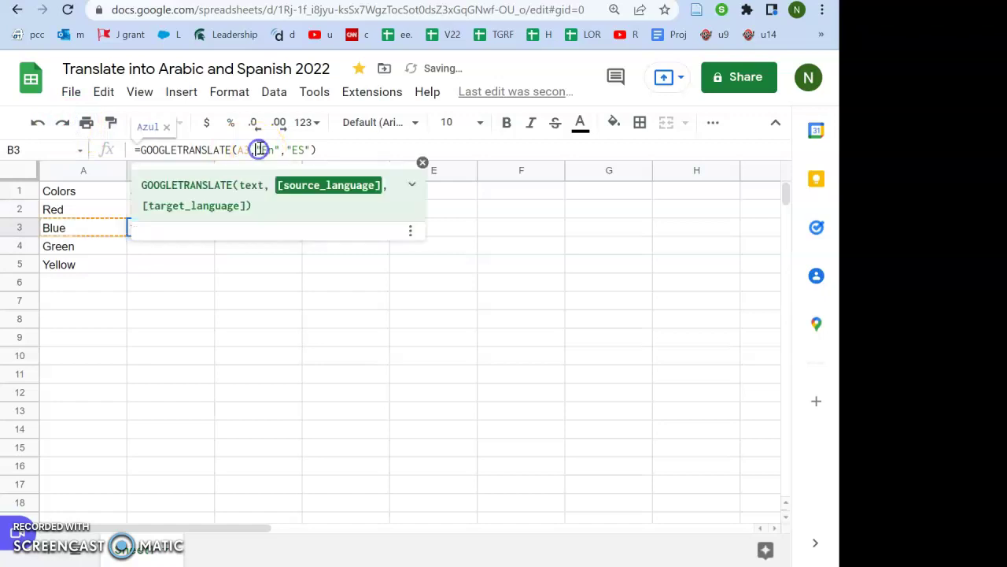
{"action": "left_click", "coordinate": [304, 150]}
{"action": "left_click", "coordinate": [105, 130]}
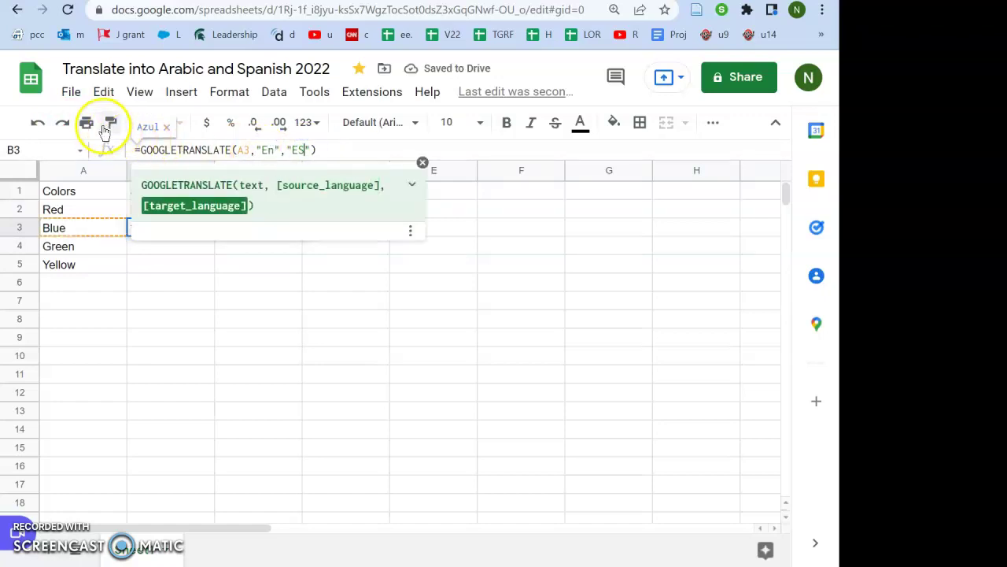
{"action": "left_click", "coordinate": [324, 148]}
{"action": "key", "text": "Return"}
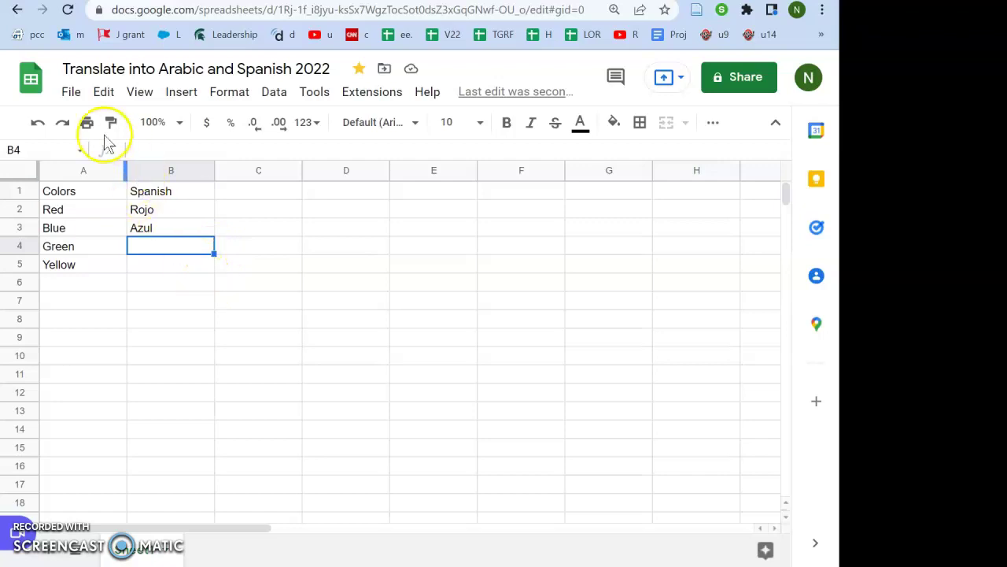
Redo the Spanish translations in B4:B5 and the heading Arabic in C1.
{"action": "left_click", "coordinate": [63, 122]}
{"action": "left_click", "coordinate": [65, 123]}
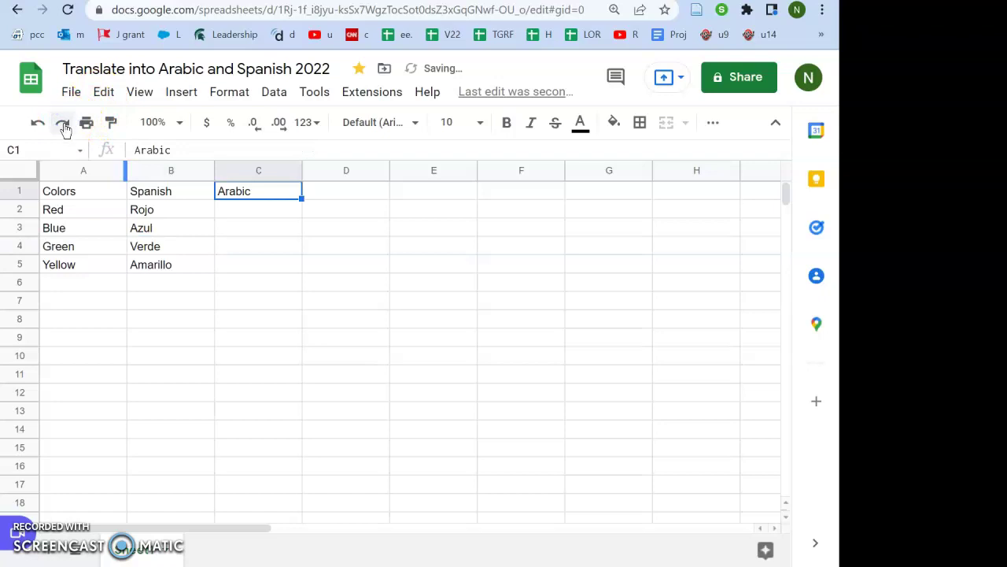
{"action": "left_click", "coordinate": [262, 197]}
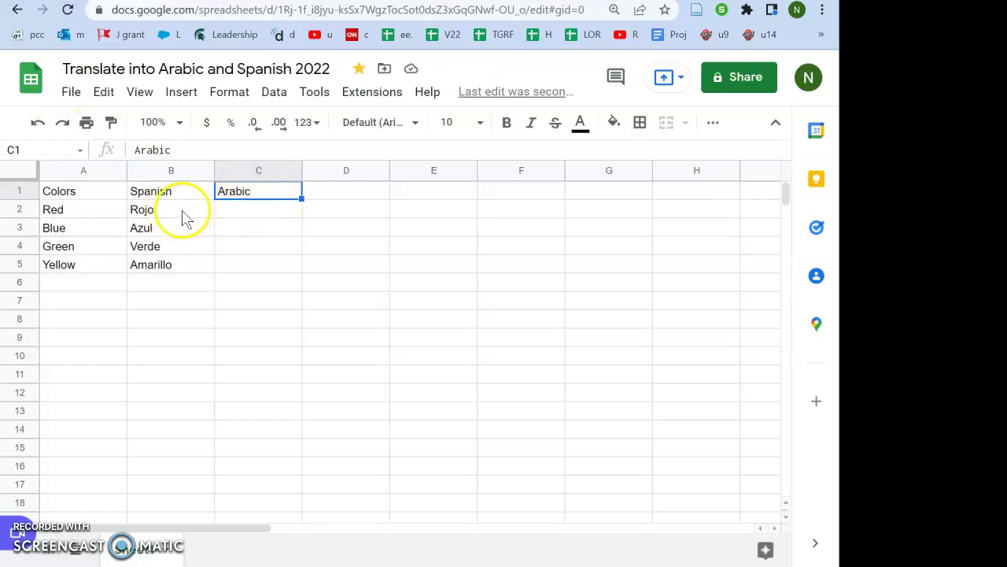
Redo the edits to C2 until its formula reads =GOOGLETRANSLATE(A2,"En","Ar").
{"action": "left_click", "coordinate": [62, 122]}
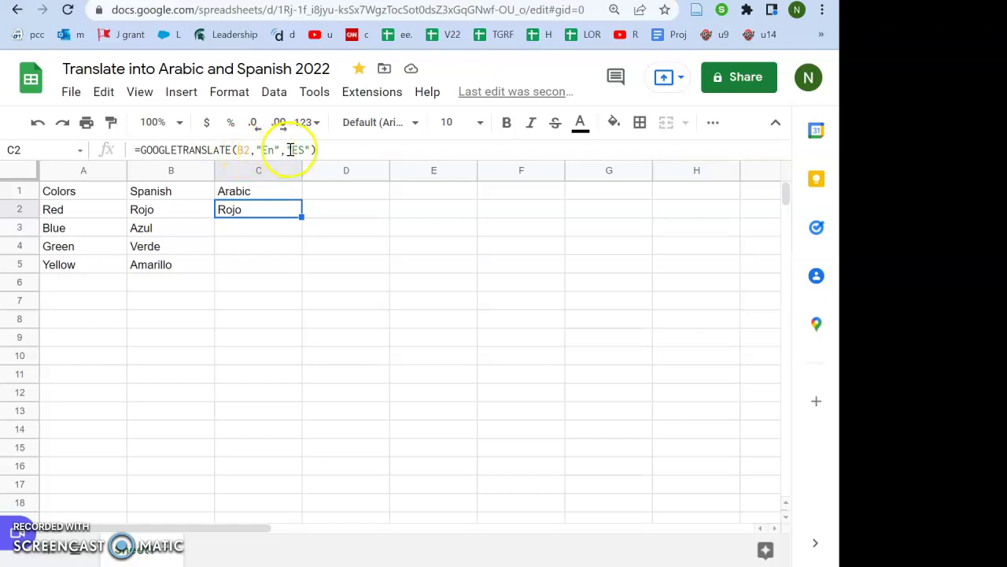
{"action": "left_click", "coordinate": [62, 124]}
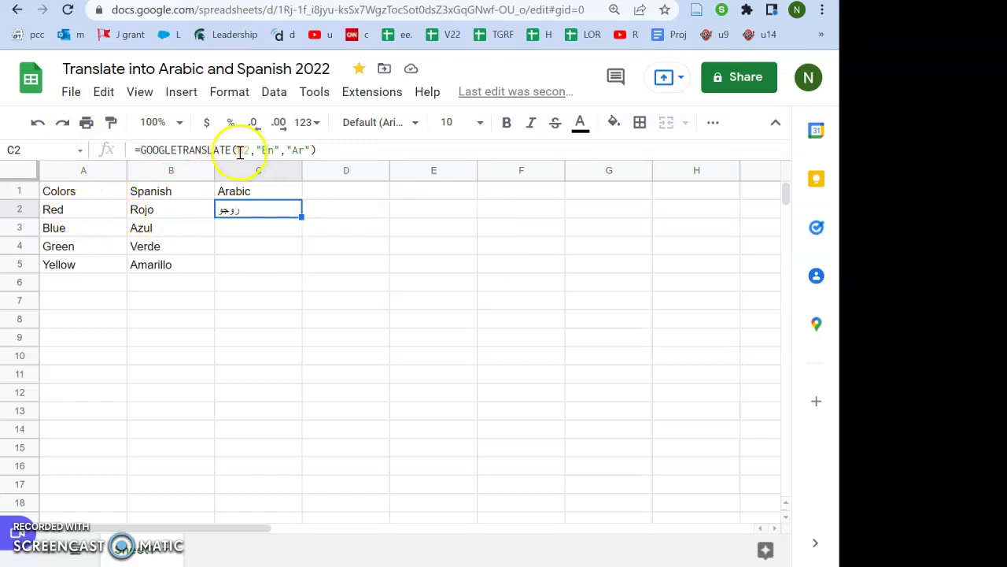
{"action": "left_click", "coordinate": [84, 209]}
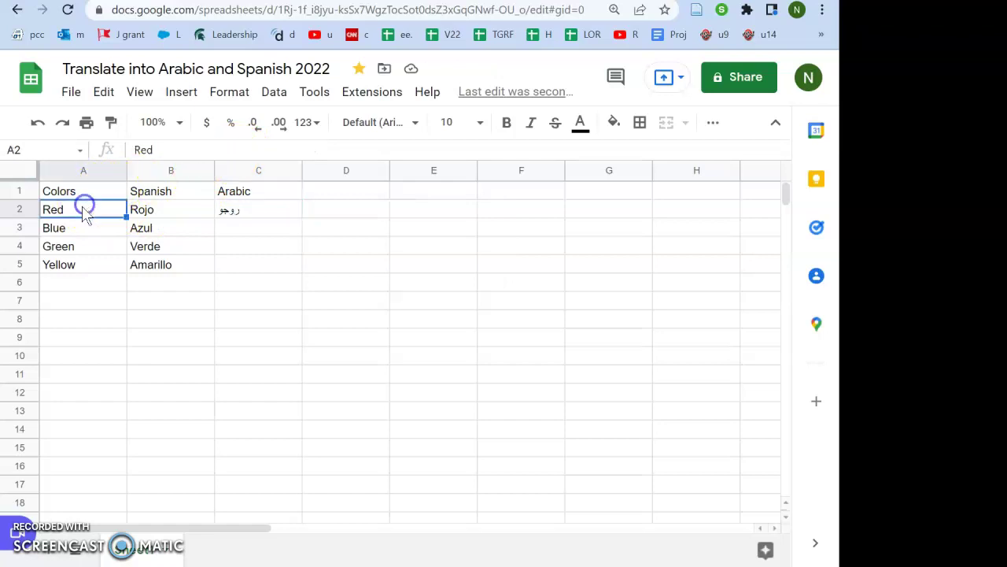
{"action": "left_click", "coordinate": [63, 125]}
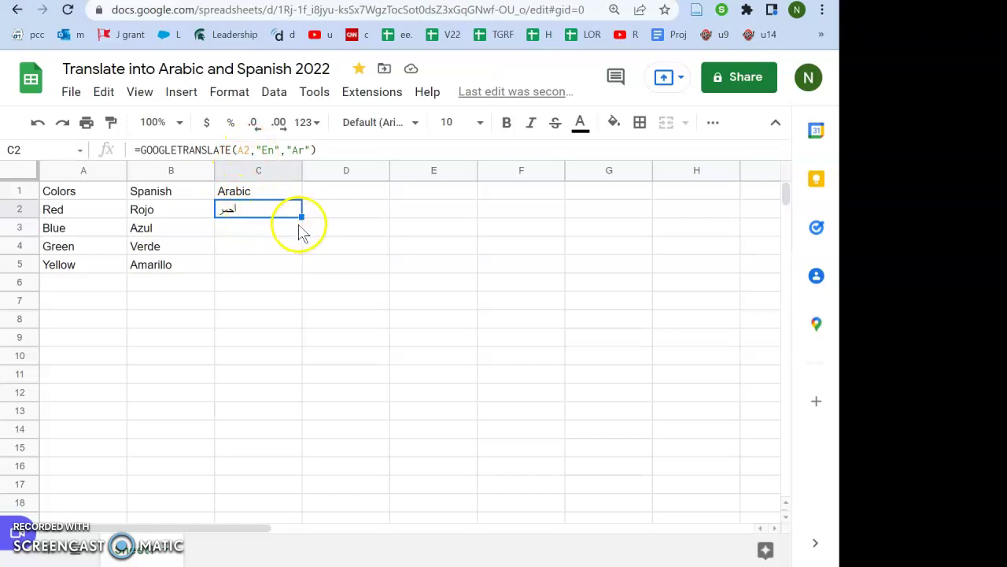
Redo the fill of the Arabic translation formula through C5 and check the formulas in C3:C5.
{"action": "left_click", "coordinate": [63, 122]}
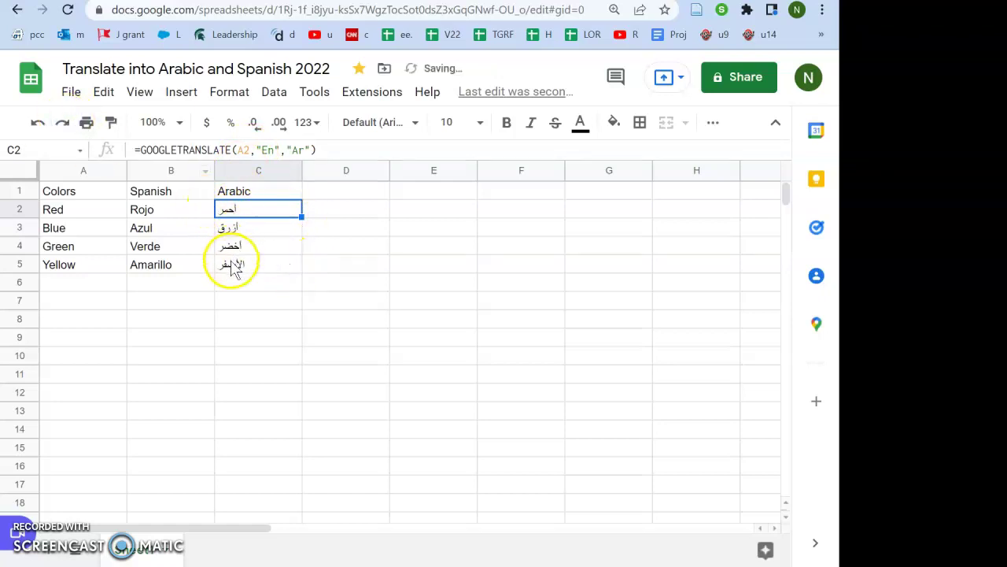
{"action": "left_click", "coordinate": [235, 230]}
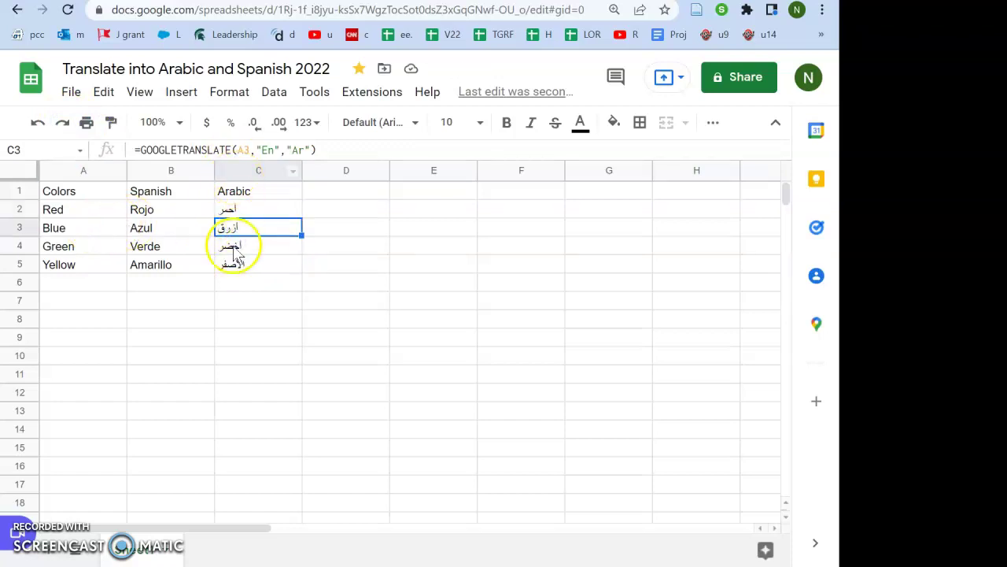
{"action": "left_click", "coordinate": [233, 246]}
{"action": "left_click", "coordinate": [233, 266]}
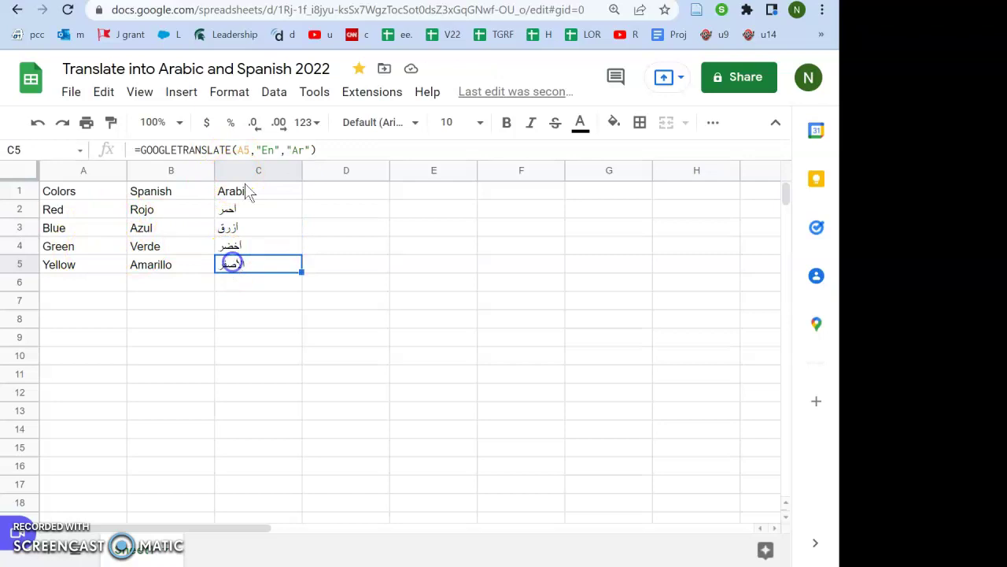
Enter Gold in A6 and copy the Arabic translation formula from C5 into C6.
{"action": "left_click", "coordinate": [105, 290]}
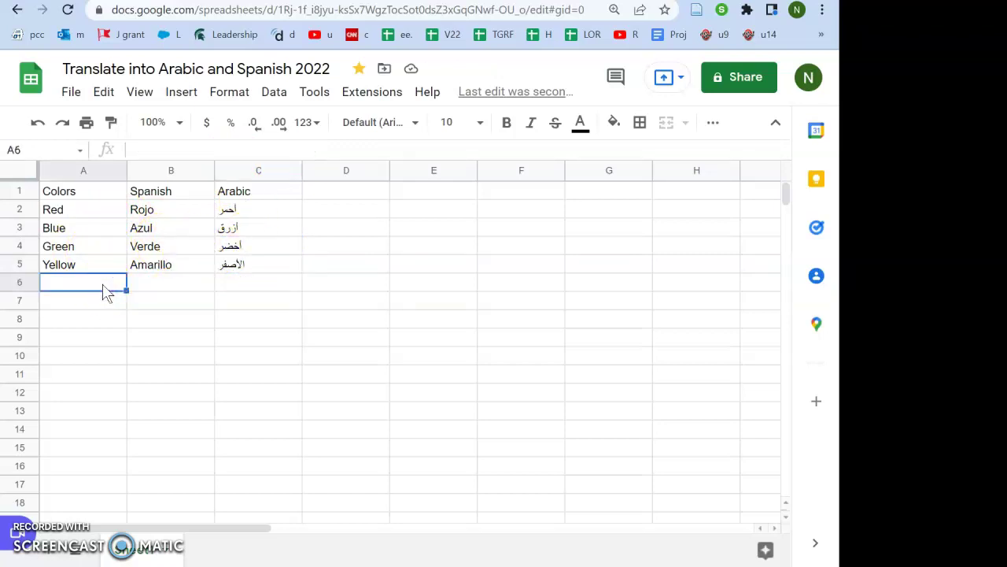
{"action": "type", "text": "Gol"}
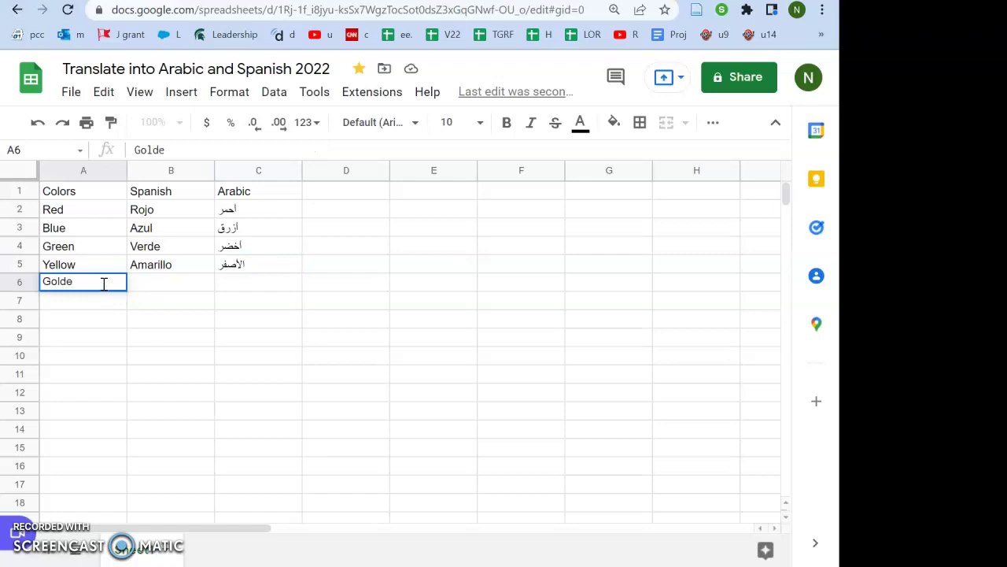
{"action": "type", "text": "d"}
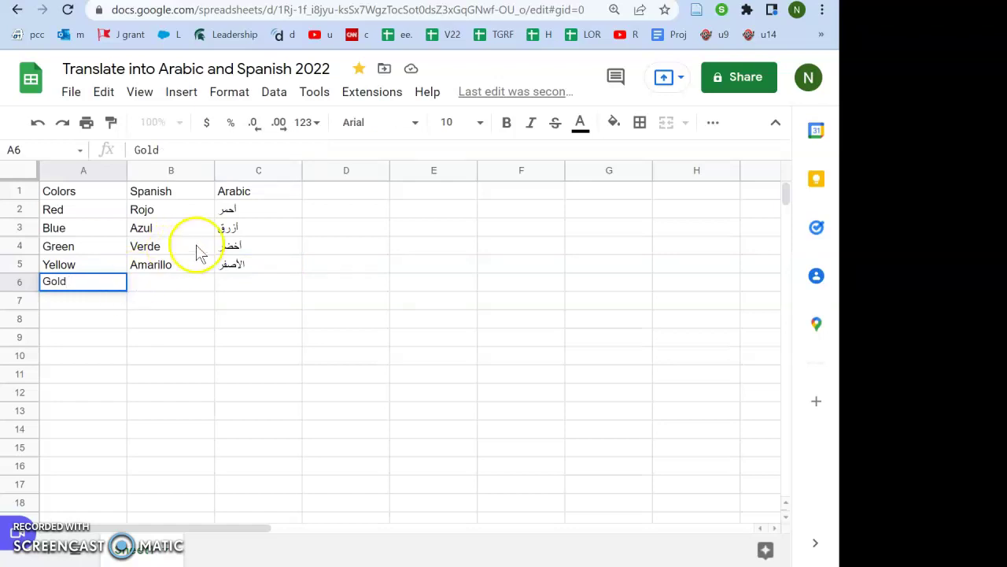
{"action": "left_click", "coordinate": [291, 263]}
{"action": "key", "text": "ctrl+c"}
{"action": "left_click", "coordinate": [279, 290]}
{"action": "key", "text": "ctrl+v"}
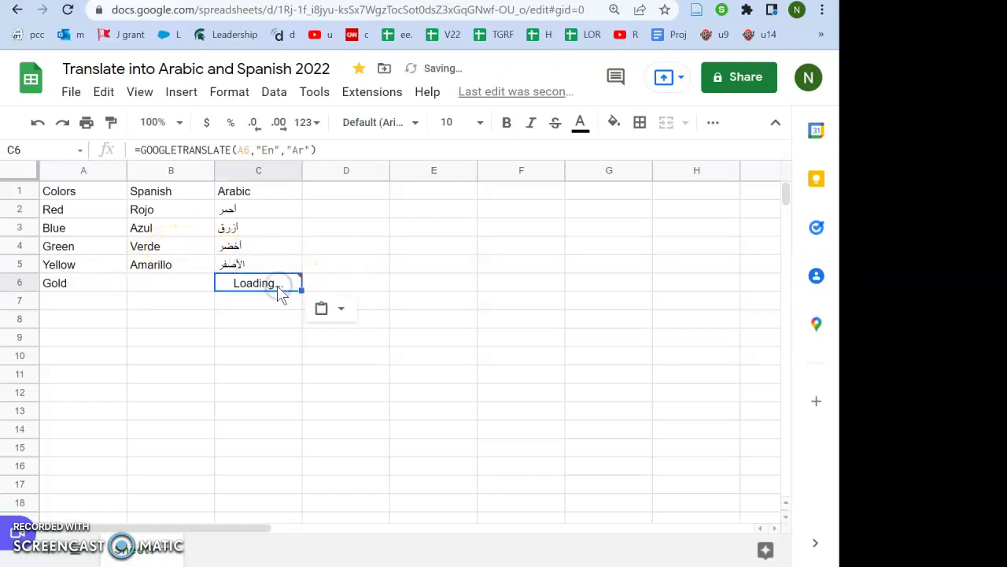
Copy the Spanish translation formula from B5 into B6.
{"action": "left_click", "coordinate": [171, 268]}
{"action": "key", "text": "ctrl+c"}
{"action": "left_click", "coordinate": [174, 283]}
{"action": "key", "text": "ctrl+v"}
Enter Pink in A7 and fill the Spanish and Arabic formulas from B6:C6 down to row 7.
{"action": "left_click", "coordinate": [109, 304]}
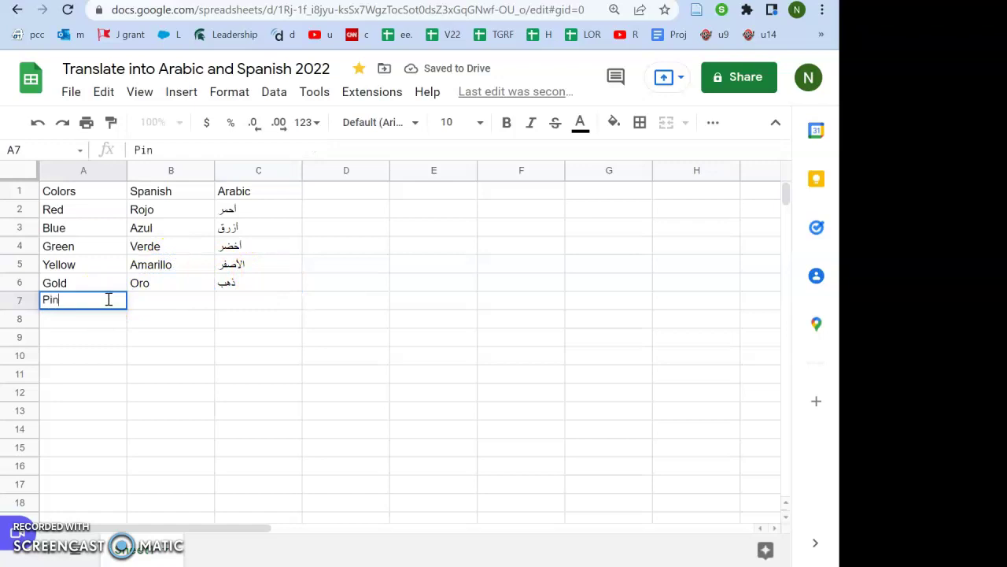
{"action": "type", "text": "Pink"}
{"action": "left_click", "coordinate": [184, 281]}
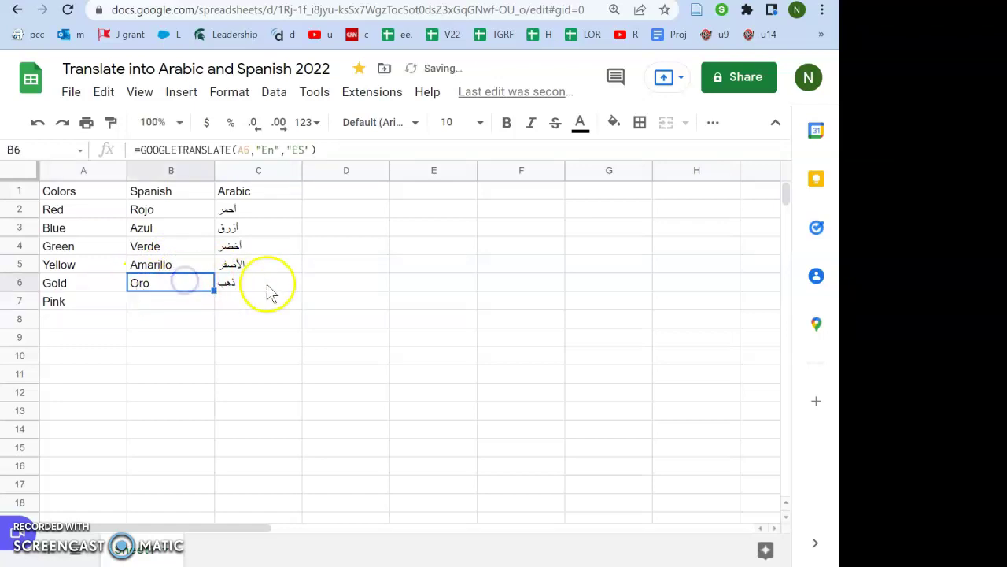
{"action": "left_click_drag", "start_coordinate": [247, 288], "coordinate": [208, 283]}
{"action": "left_click_drag", "start_coordinate": [300, 291], "coordinate": [300, 307]}
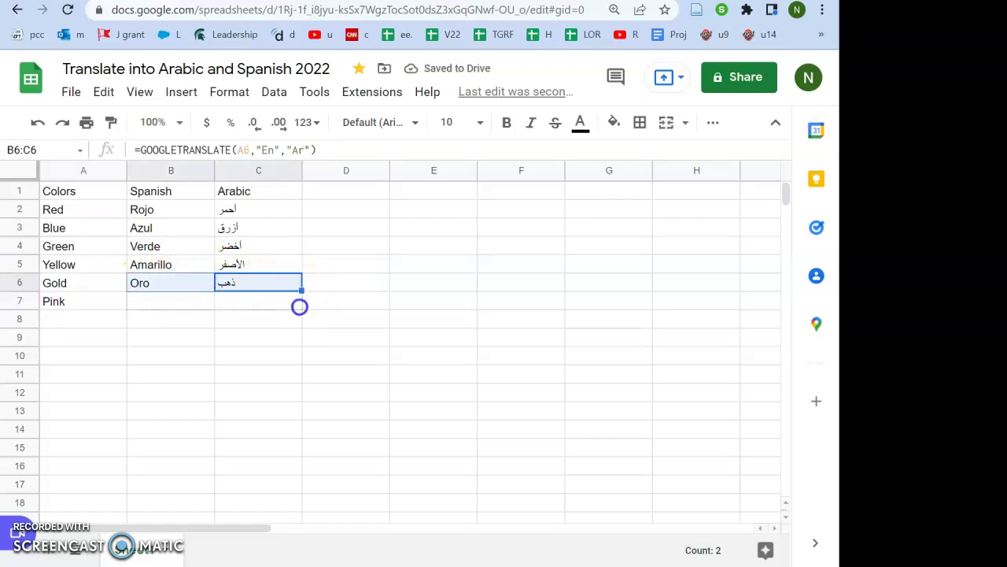
Enter Gray in A8 and fill the Spanish and Arabic formulas from B7:C7 down to row 8.
{"action": "left_click", "coordinate": [180, 326]}
{"action": "left_click", "coordinate": [102, 323]}
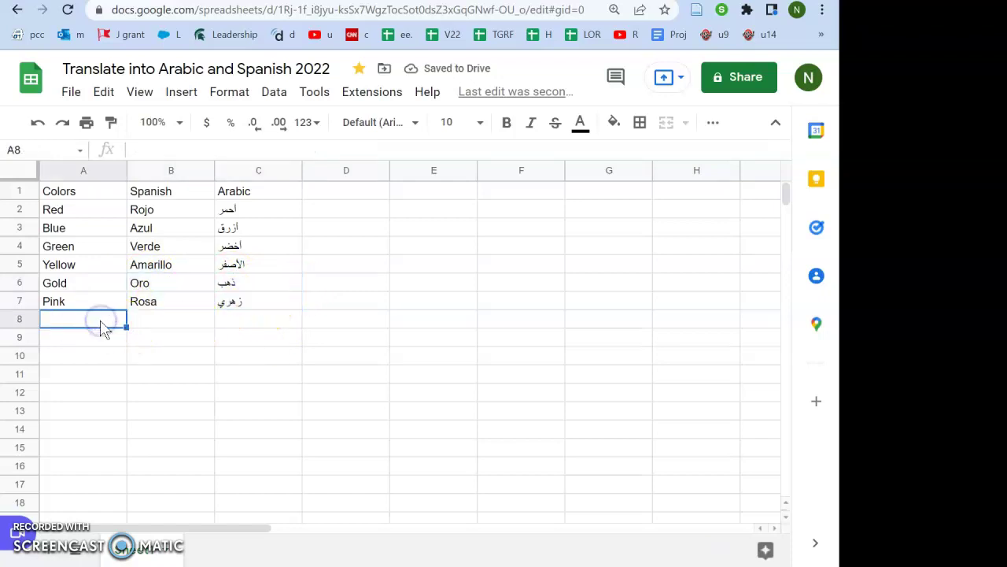
{"action": "type", "text": "Gray"}
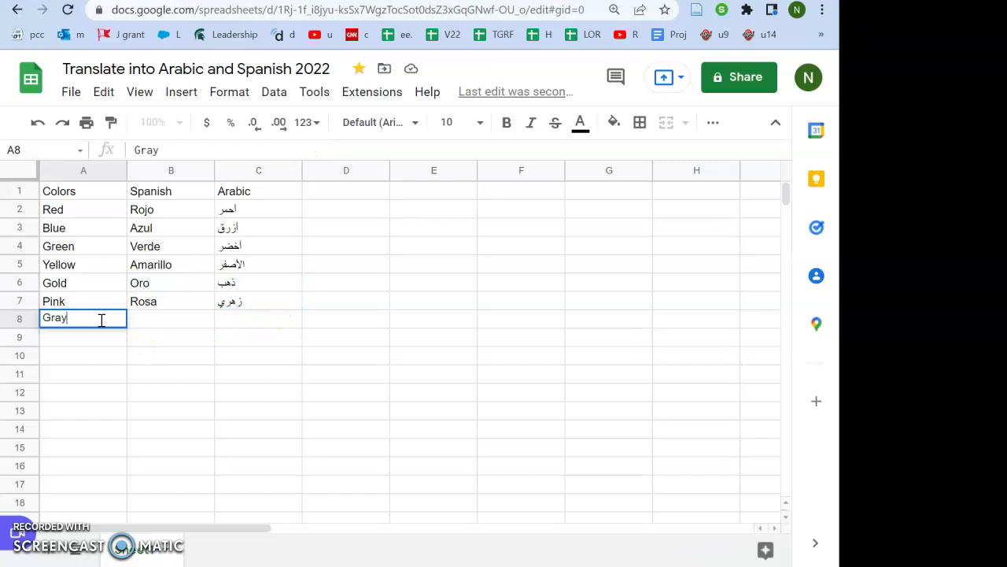
{"action": "left_click", "coordinate": [153, 319]}
{"action": "left_click_drag", "start_coordinate": [149, 306], "coordinate": [292, 328]}
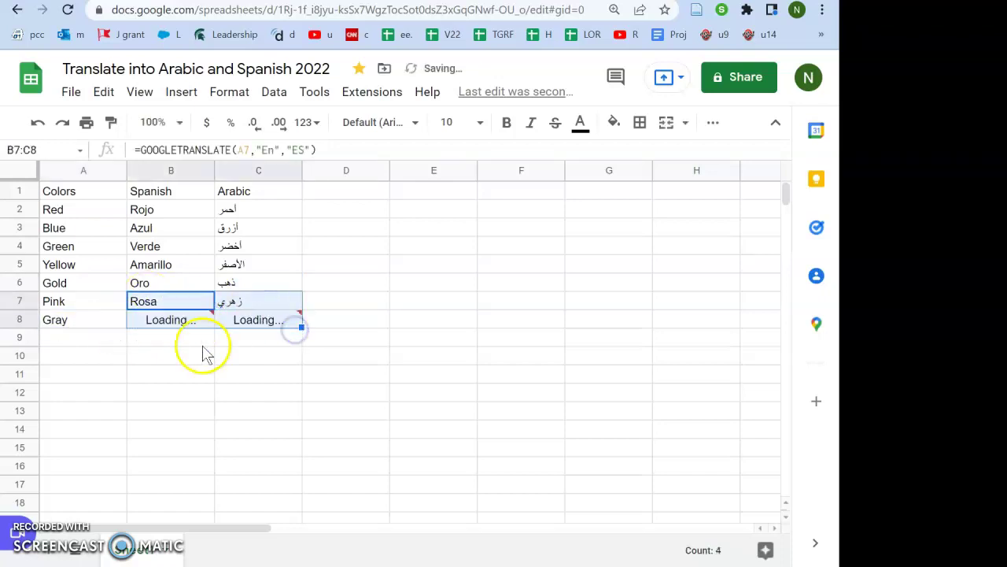
{"action": "left_click", "coordinate": [103, 337]}
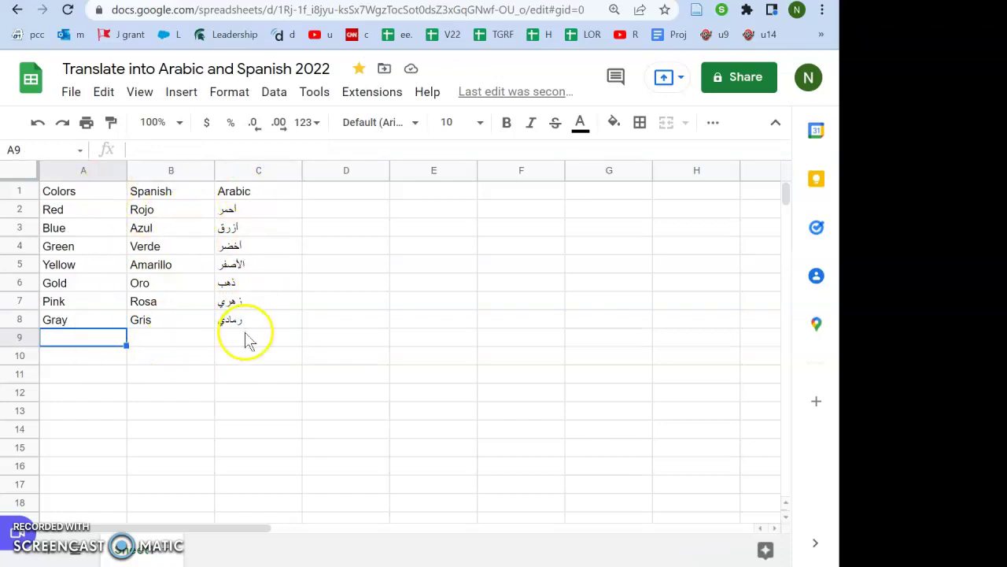
{"action": "left_click", "coordinate": [113, 68]}
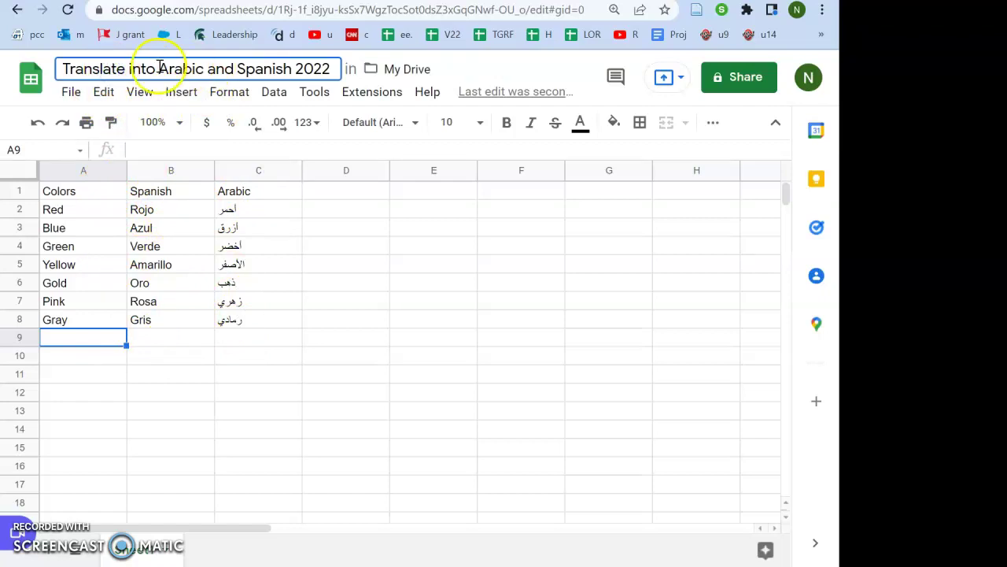